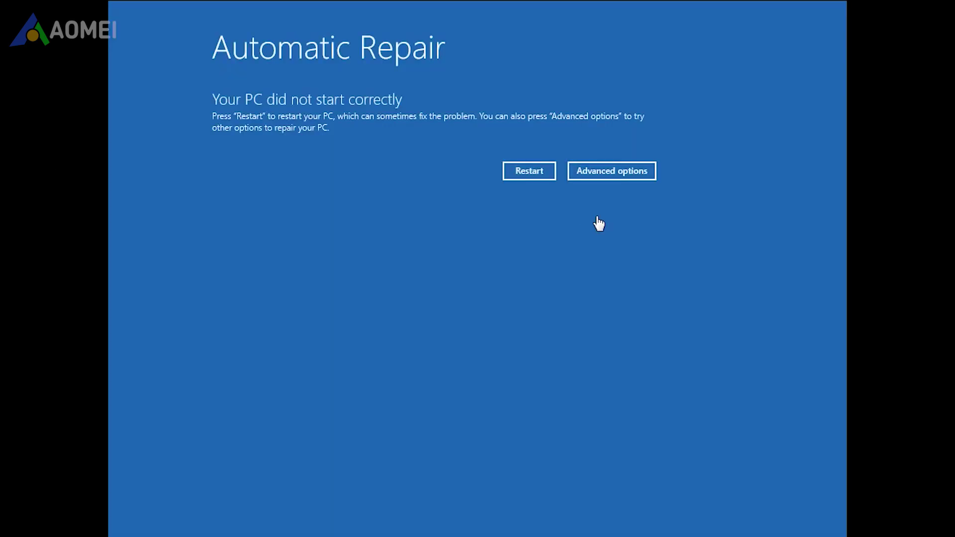
# - Start a local-reinstall reset of this PC, cancel it, and continue to Windows 11
pyautogui.click(590, 169)
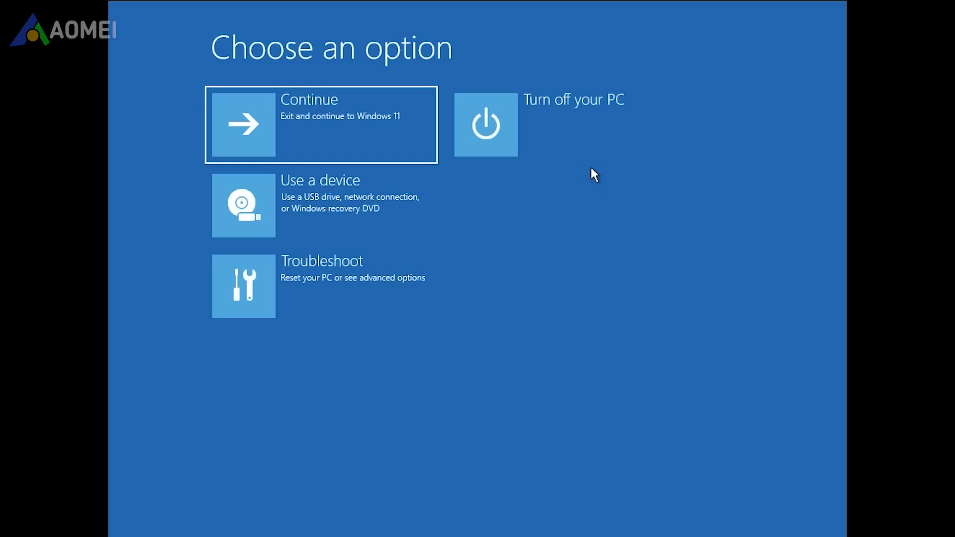
pyautogui.click(322, 287)
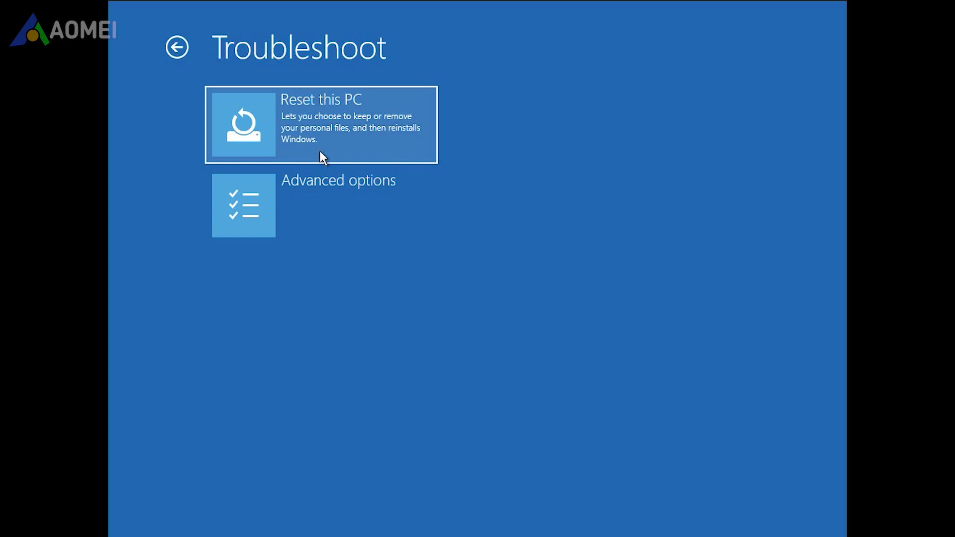
pyautogui.click(321, 151)
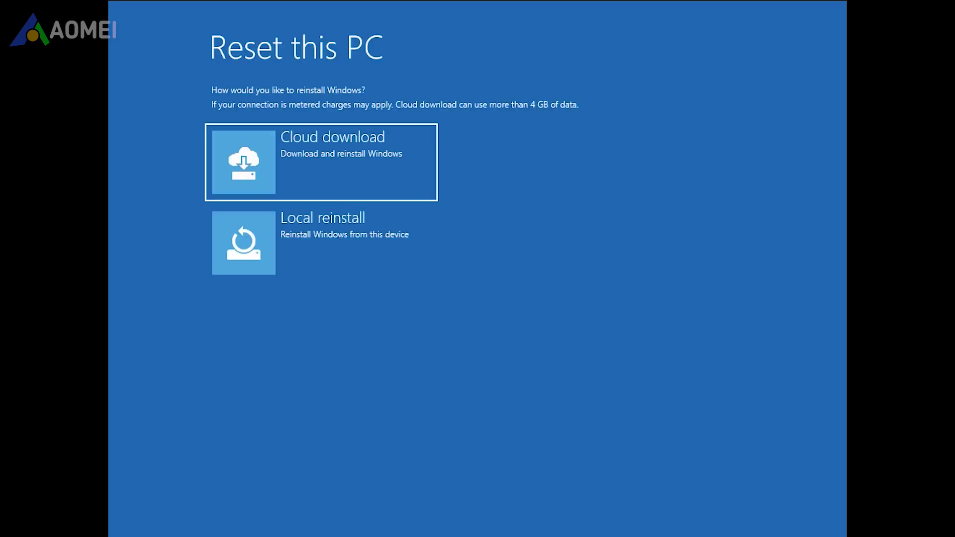
pyautogui.click(343, 258)
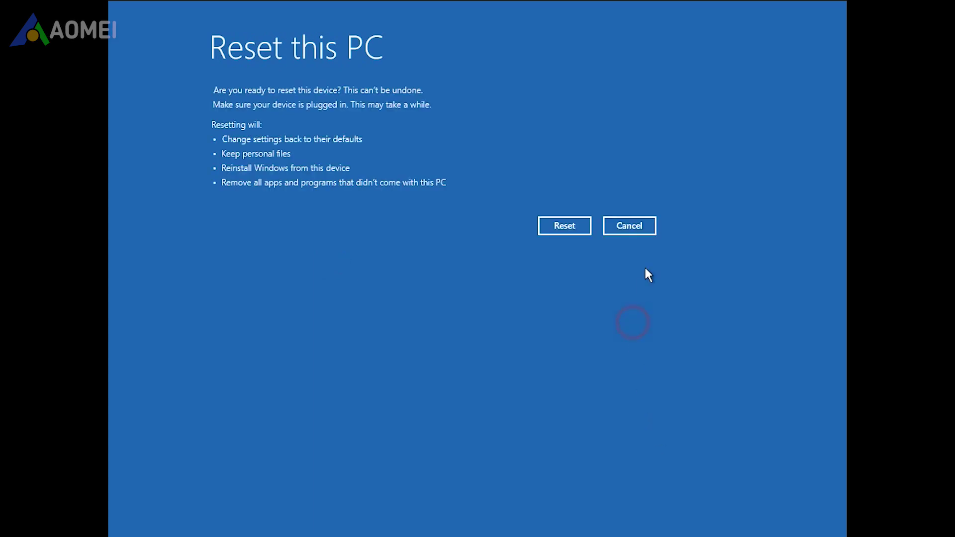
pyautogui.click(637, 235)
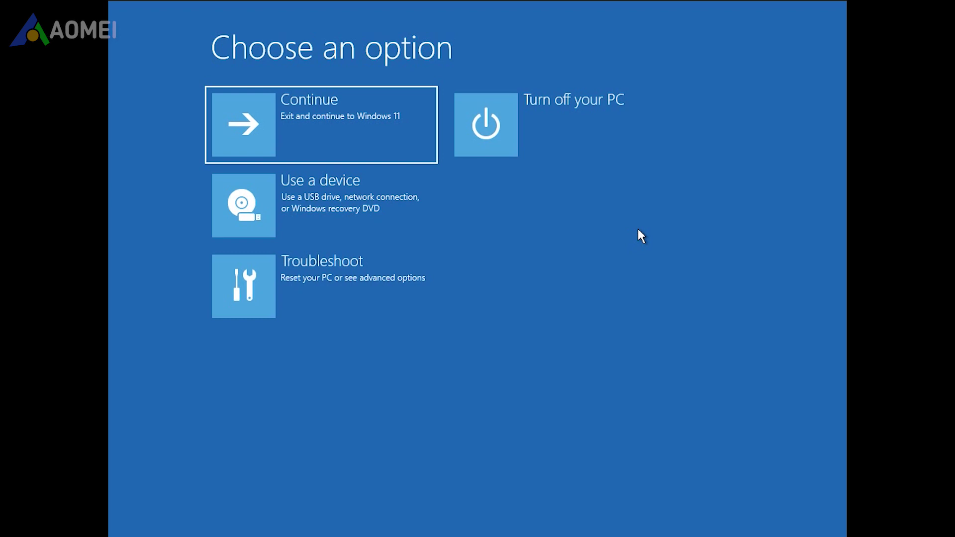
pyautogui.click(316, 125)
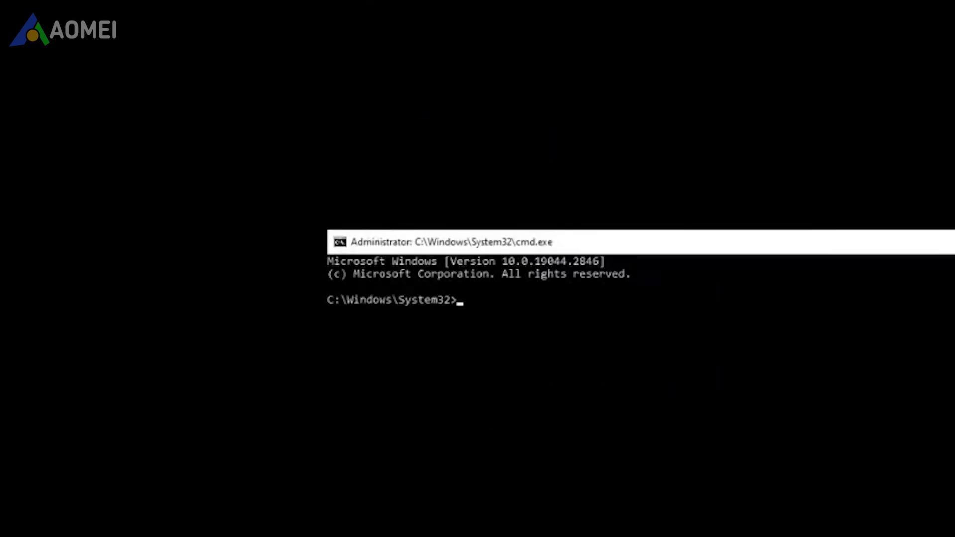
pyautogui.write('cd %windir%/system32/oobe/')
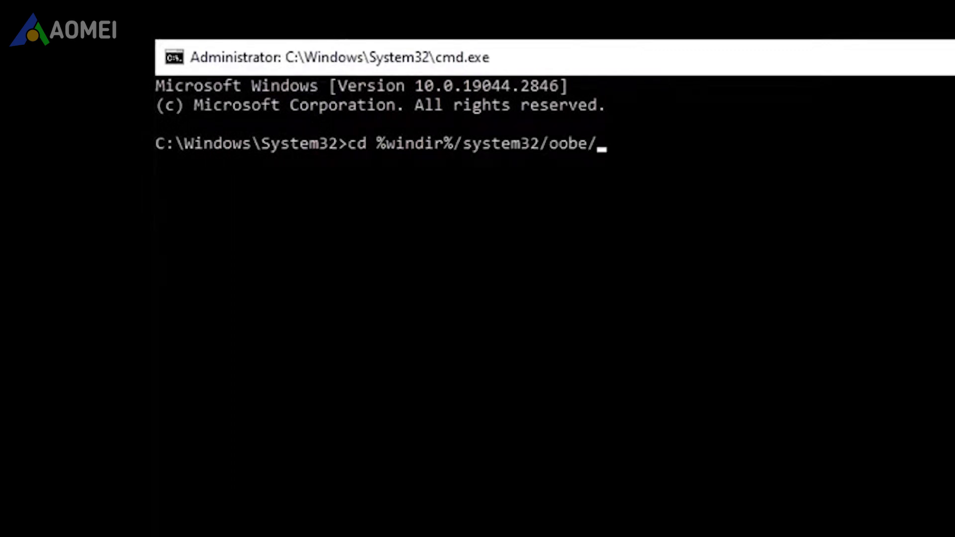
# - Run cd %windir%/system32/oobe/ and then msoobe to resume Windows setup
pyautogui.press('Return')
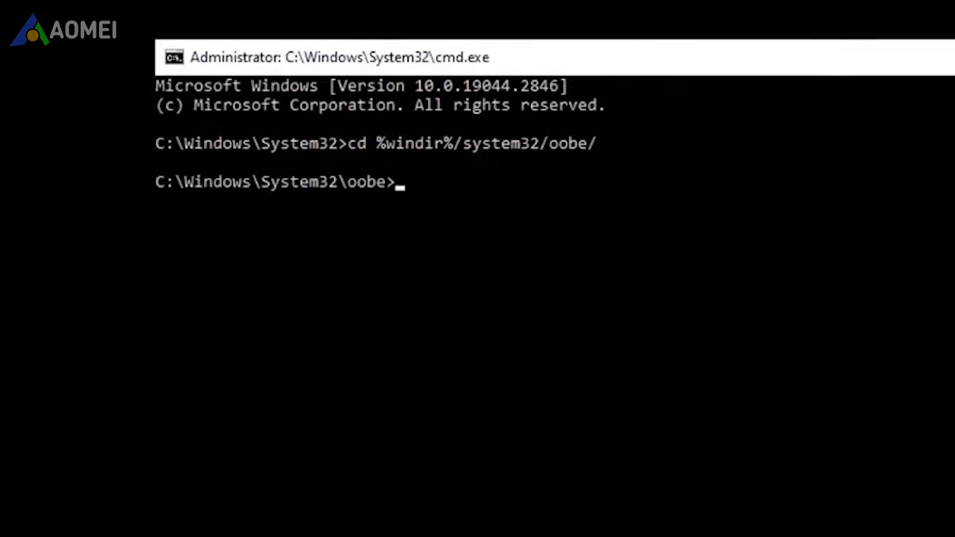
pyautogui.write('msoobe')
pyautogui.press('Return')
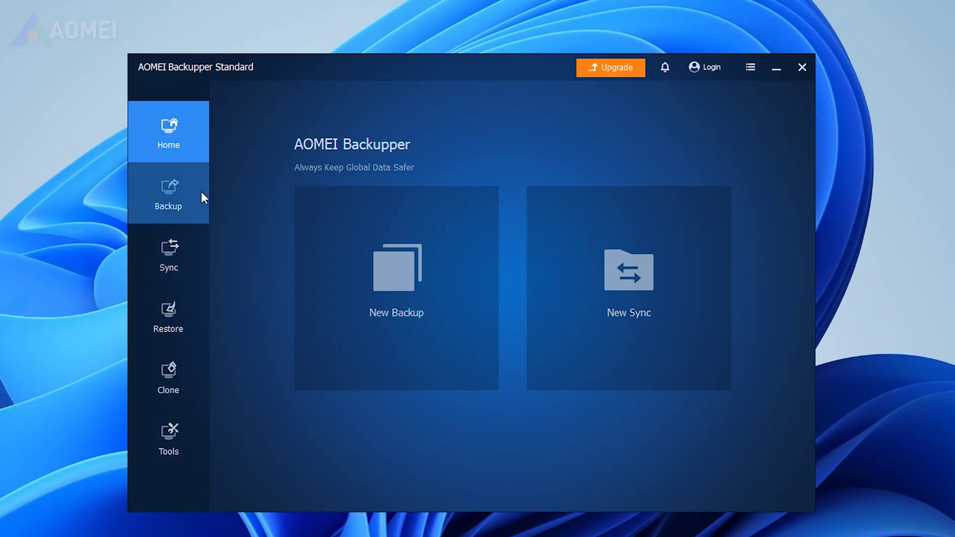
# - Set up a System Backup with a daily schedule that wakes the computer
pyautogui.click(201, 192)
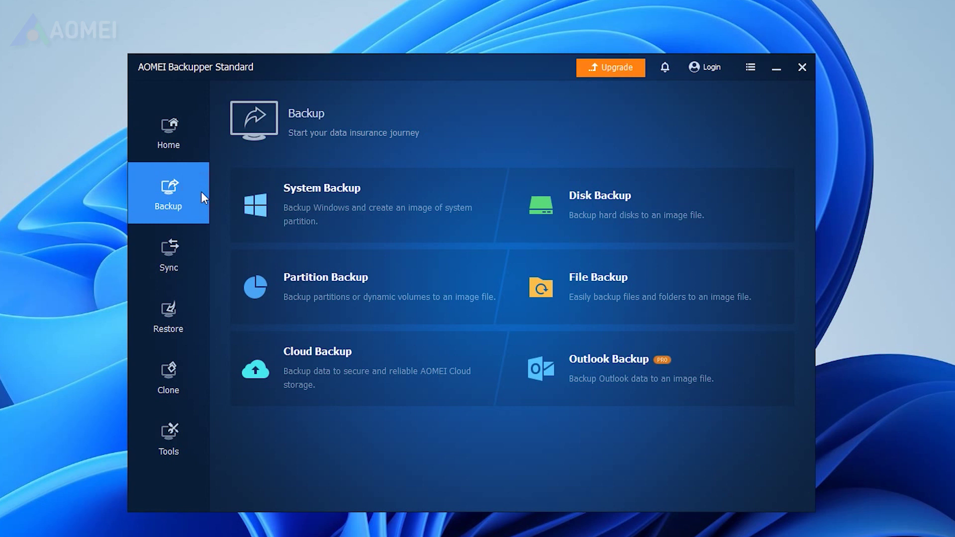
pyautogui.click(419, 223)
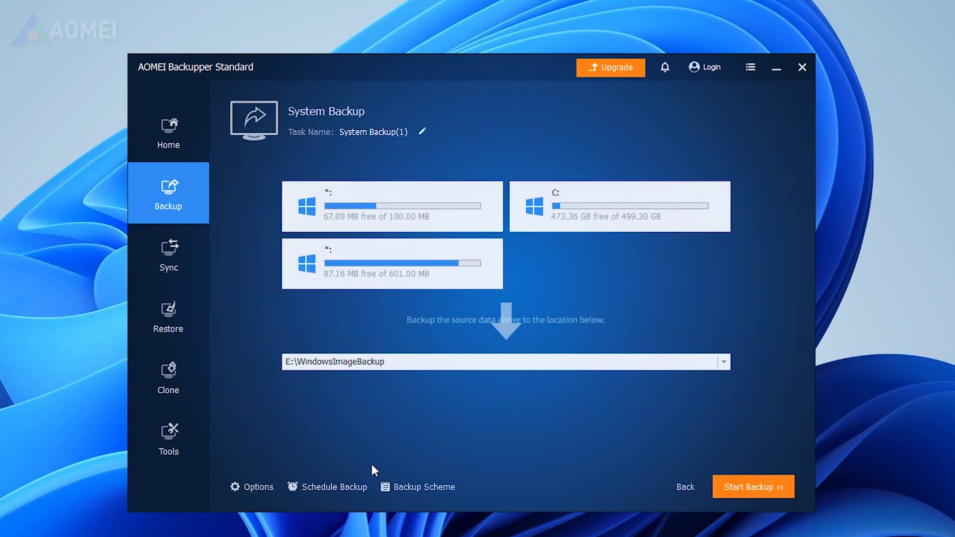
pyautogui.click(318, 487)
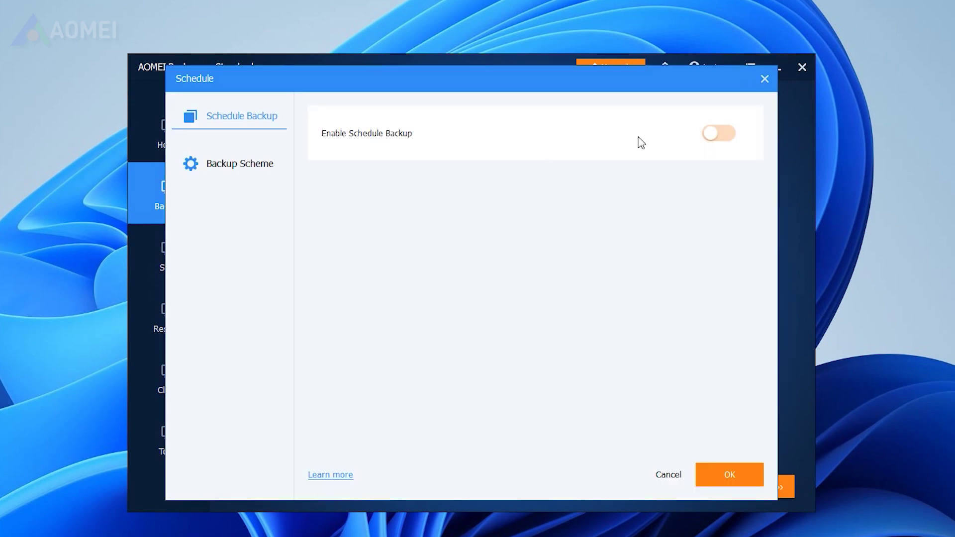
pyautogui.click(711, 134)
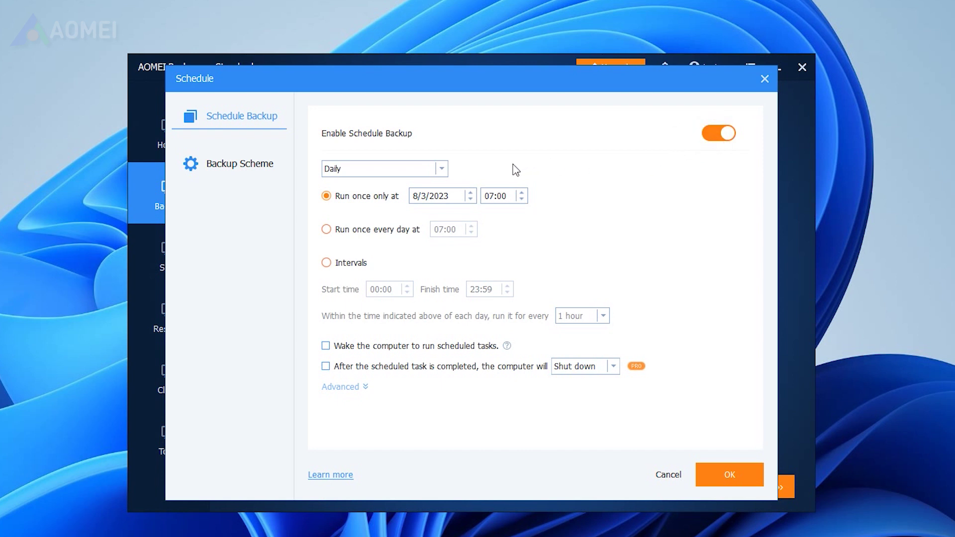
pyautogui.click(442, 174)
pyautogui.click(440, 174)
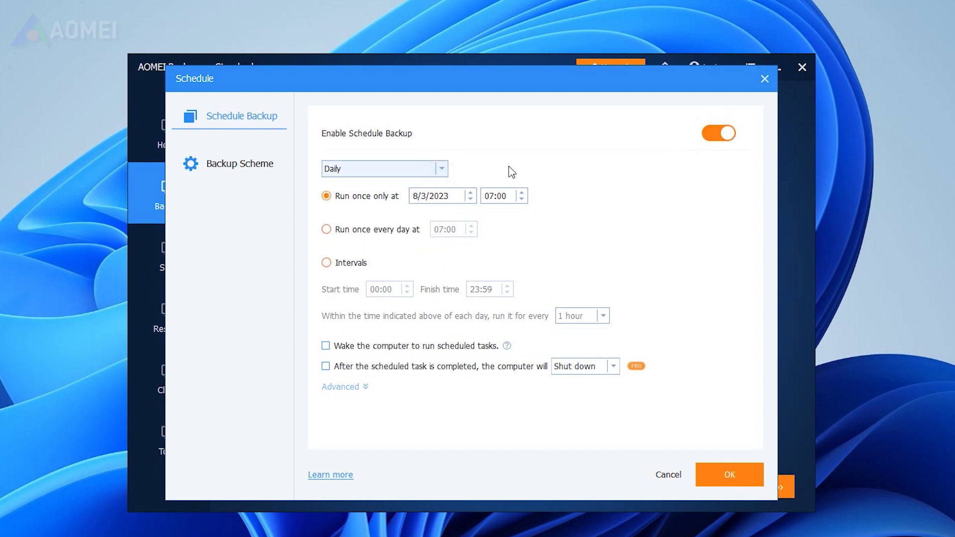
pyautogui.click(327, 346)
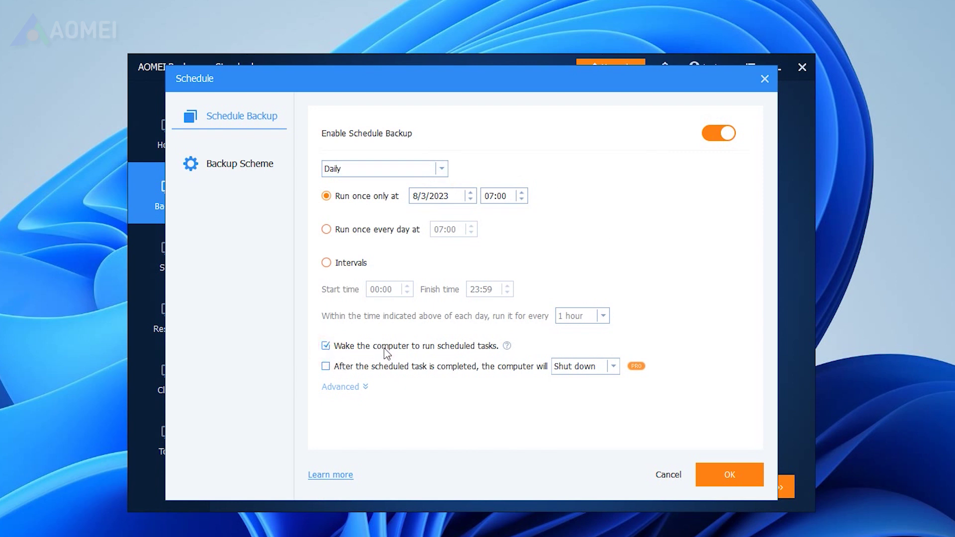
pyautogui.click(730, 475)
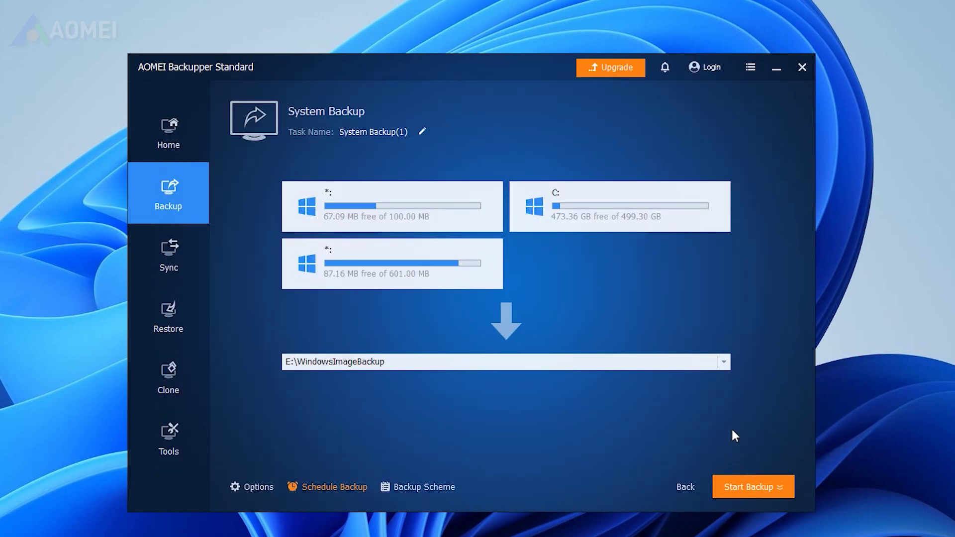
# - Add the schedule, run the system backup now, and finish
pyautogui.click(761, 491)
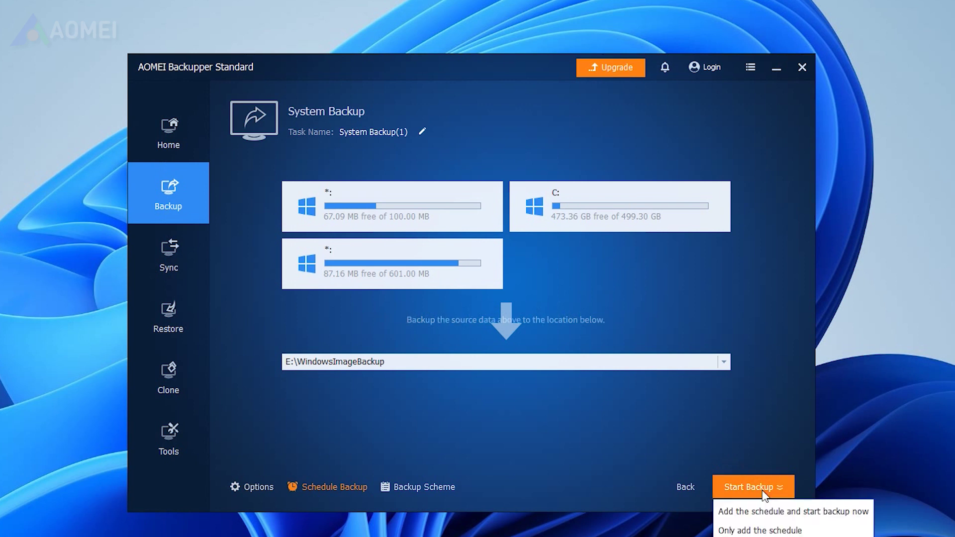
pyautogui.click(754, 510)
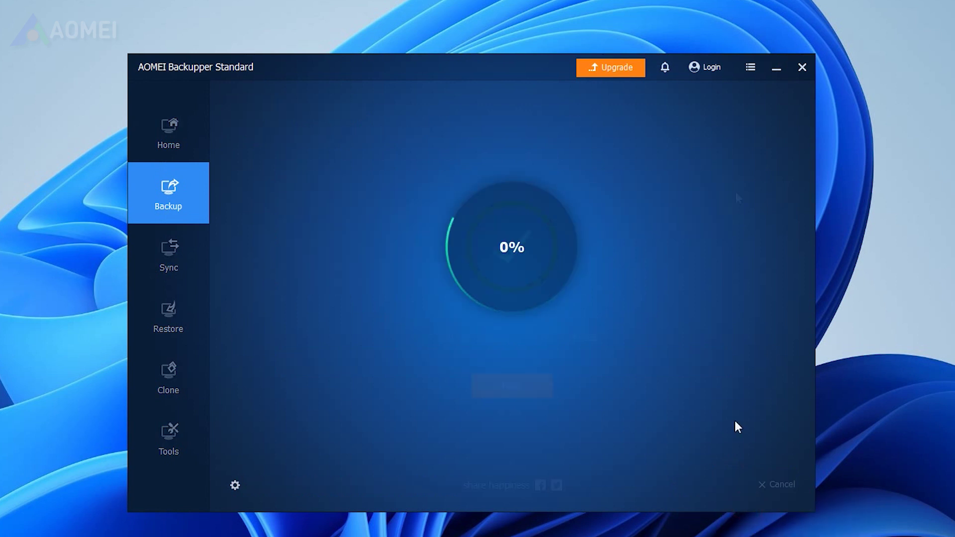
pyautogui.click(499, 394)
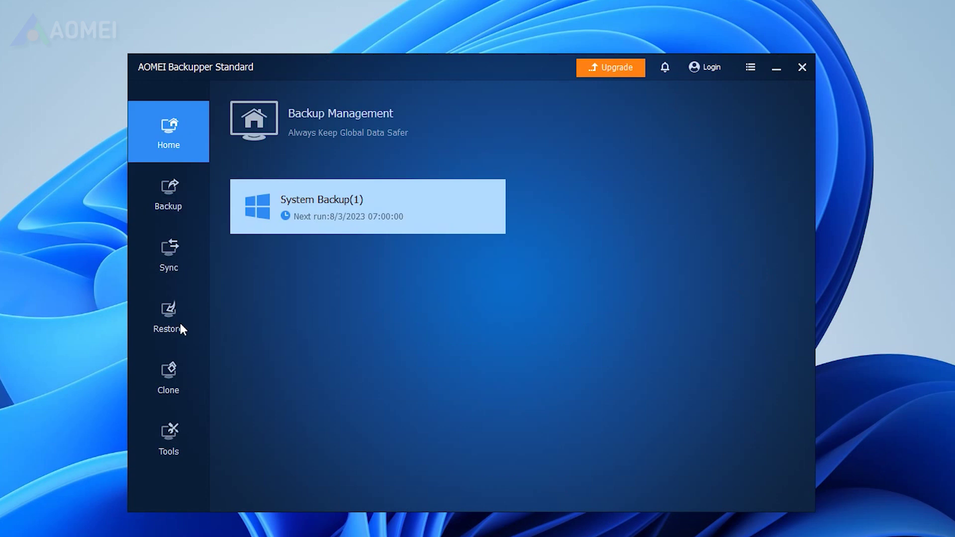
# - Pick the System Backup(1) task to restore from and proceed to its image details
pyautogui.click(179, 323)
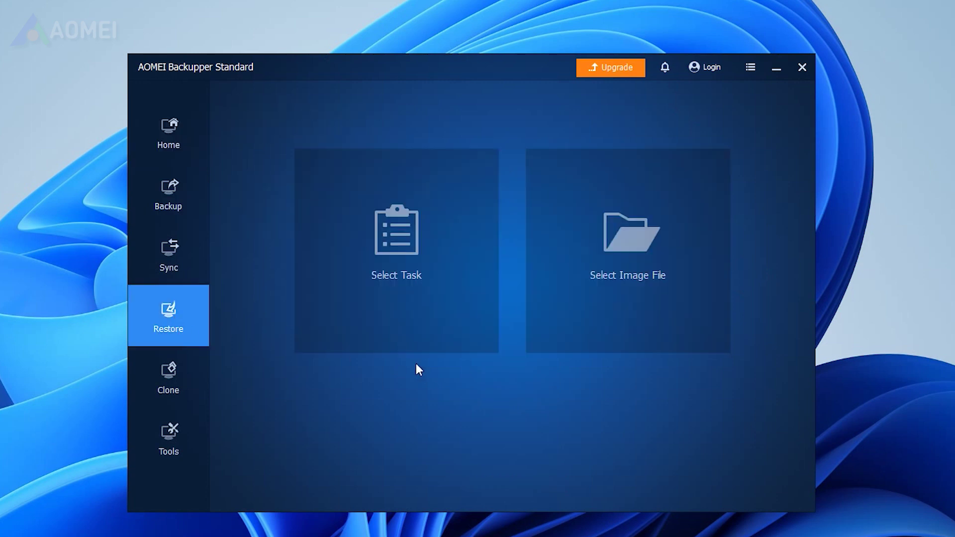
pyautogui.click(446, 250)
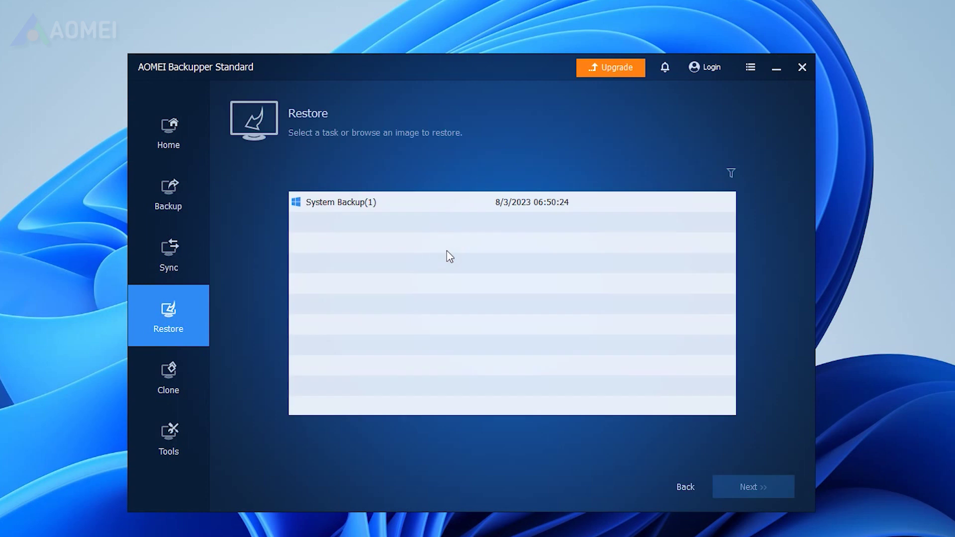
pyautogui.click(464, 203)
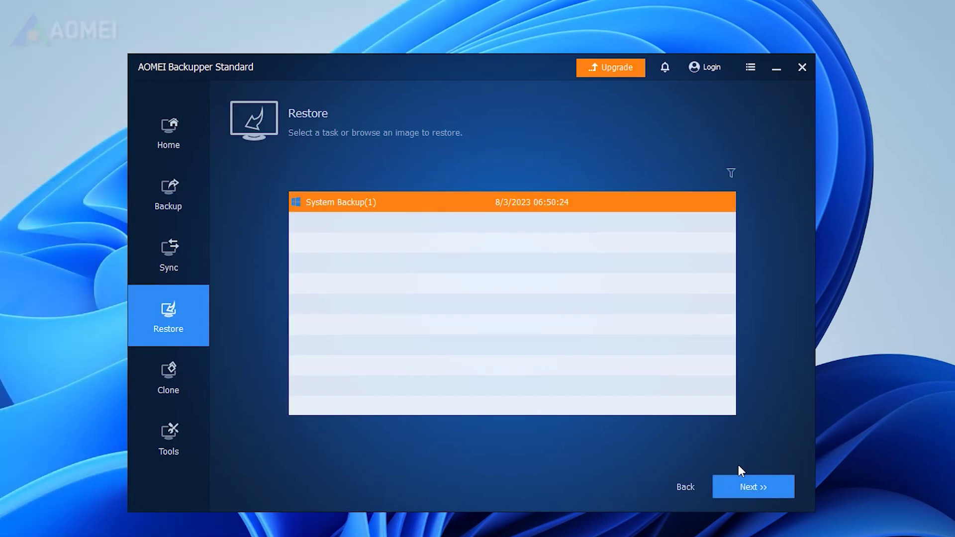
pyautogui.click(739, 484)
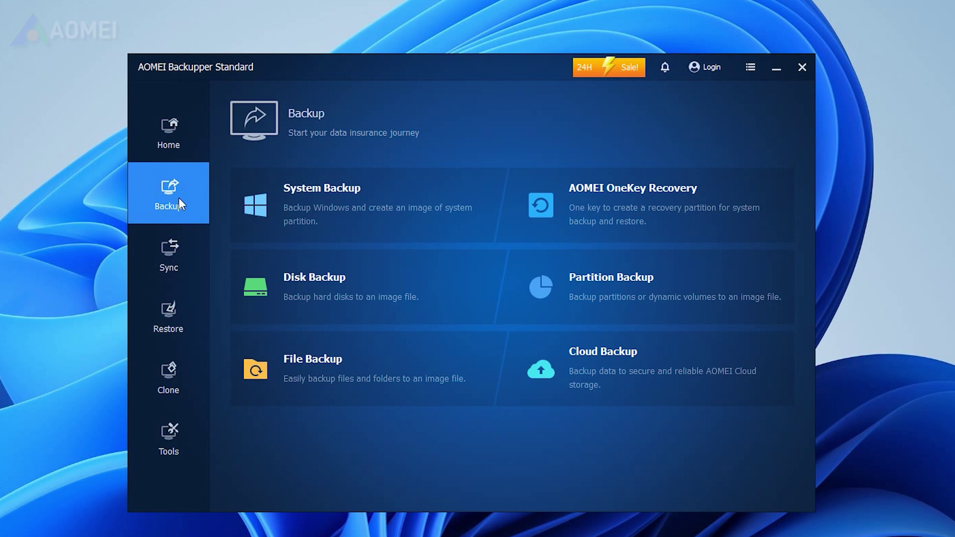
# - Show the Clone tab with System Clone, Disk Clone and Partition Clone
pyautogui.click(167, 377)
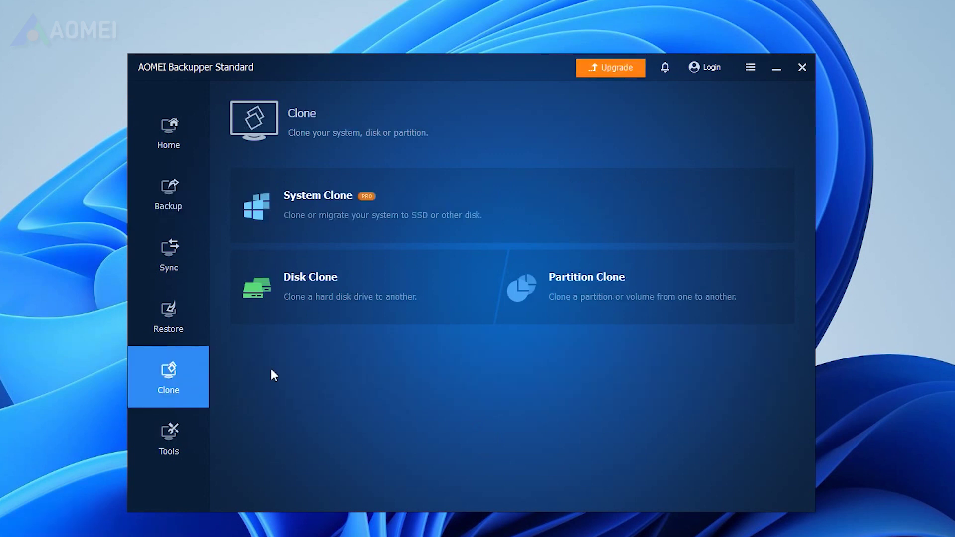